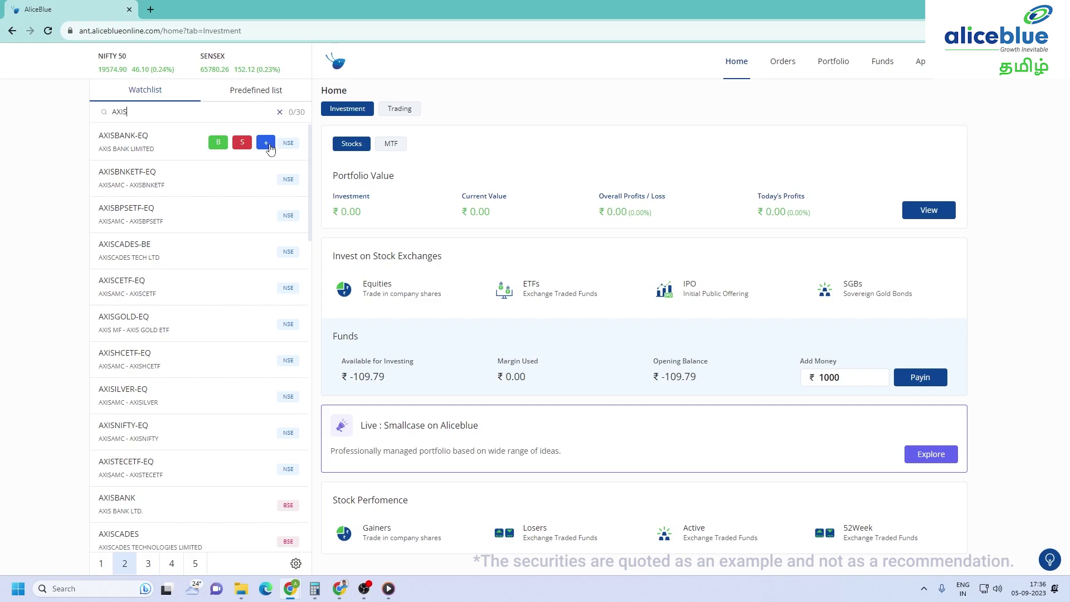
Step: Add the NSE stock AXISBANK-EQ and the futures contract AXISBANK SEP FUT to watchlist 2
click(267, 144)
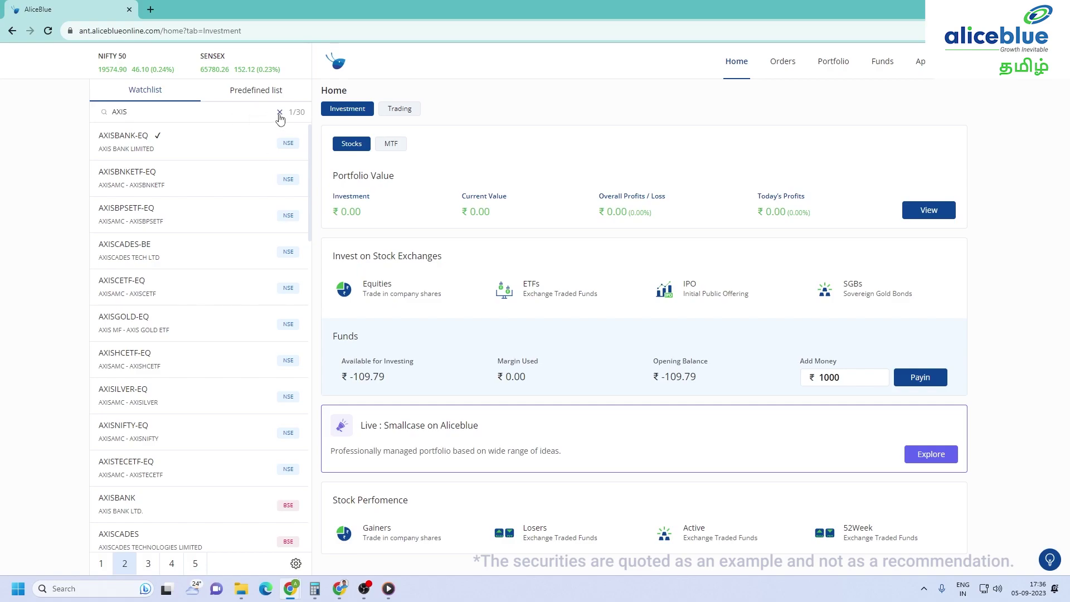
text(AXIS)
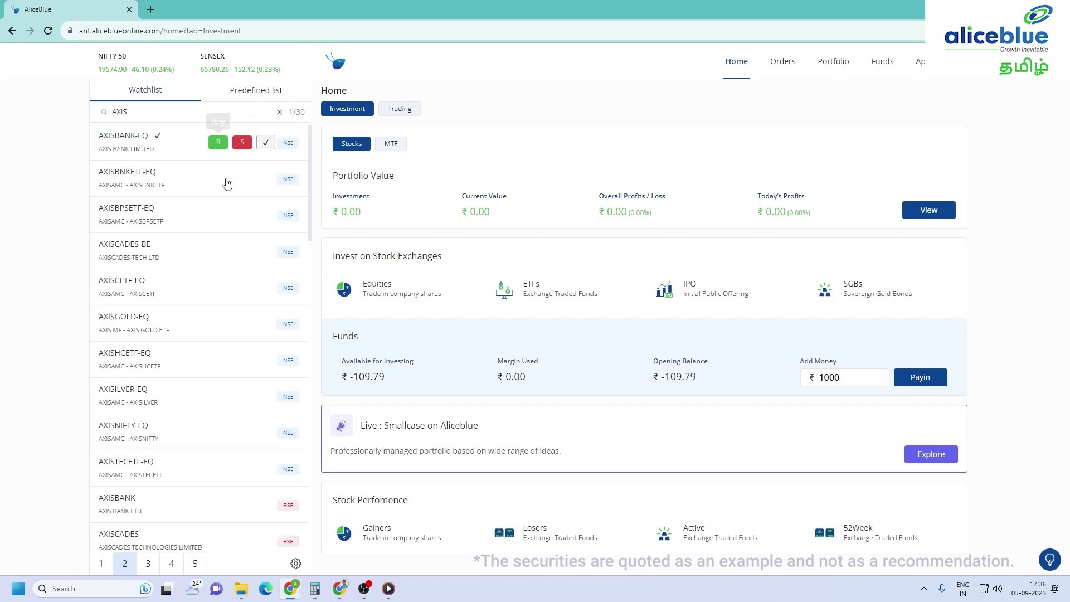
scroll(228, 341, down, 4)
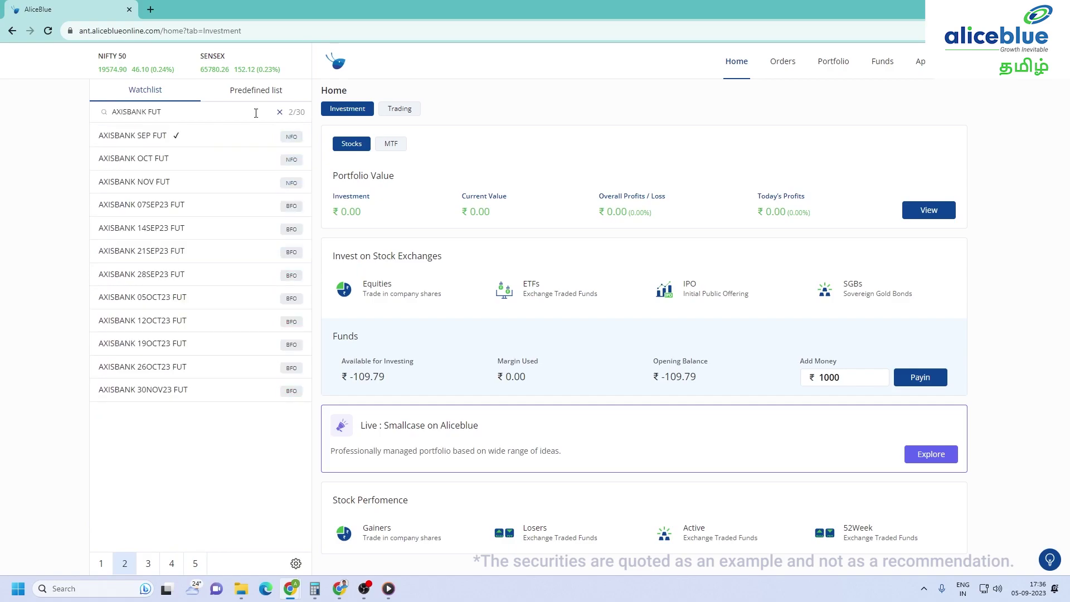
click(267, 138)
Step: Search for CRUDE, add CRUDEOIL SEP FUT to the watchlist and clear the search
text(CRUDE)
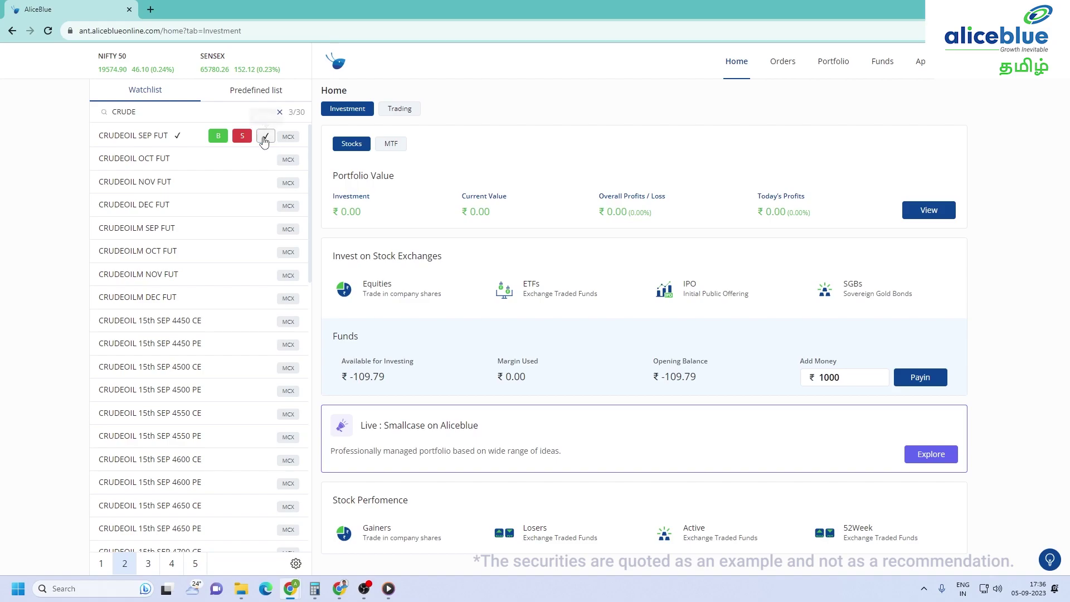
click(266, 138)
click(280, 112)
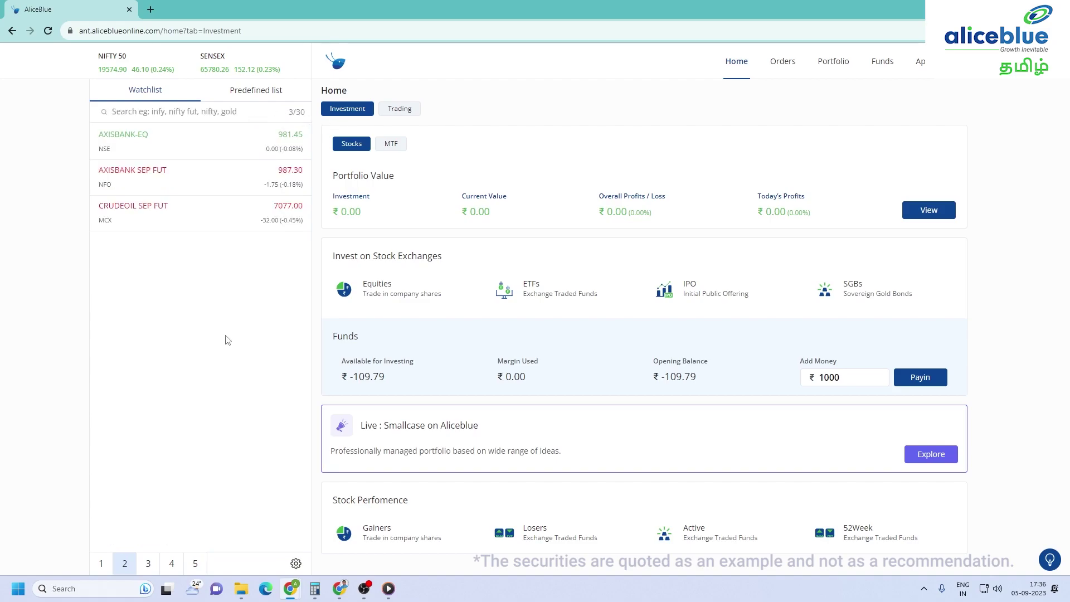
Step: Open a buy order for AXISBANK-EQ from the watchlist and set its order type to Bracket
mouse_move(138, 151)
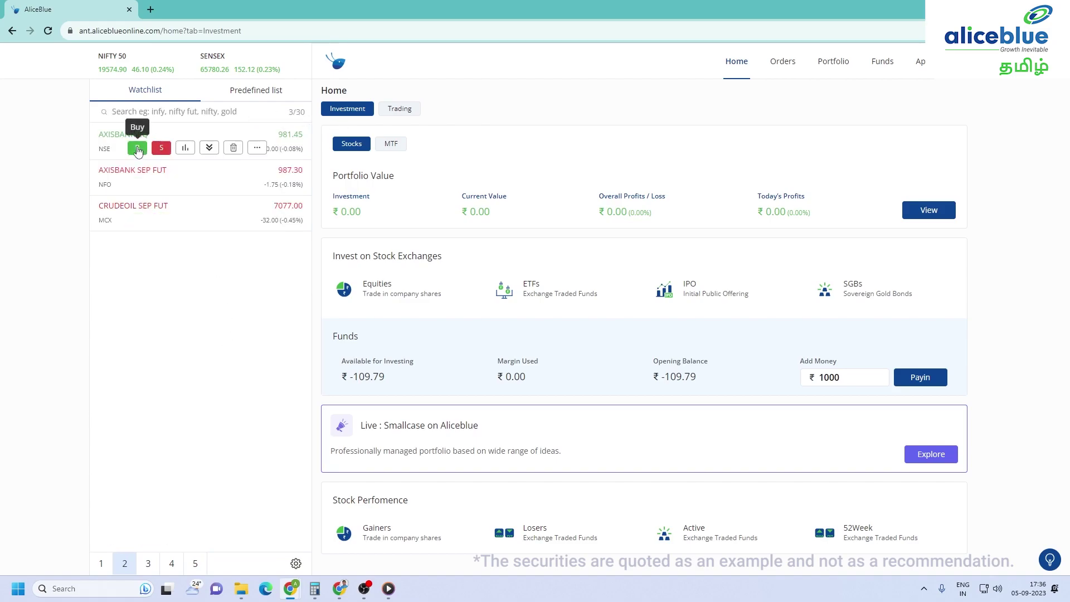
click(137, 149)
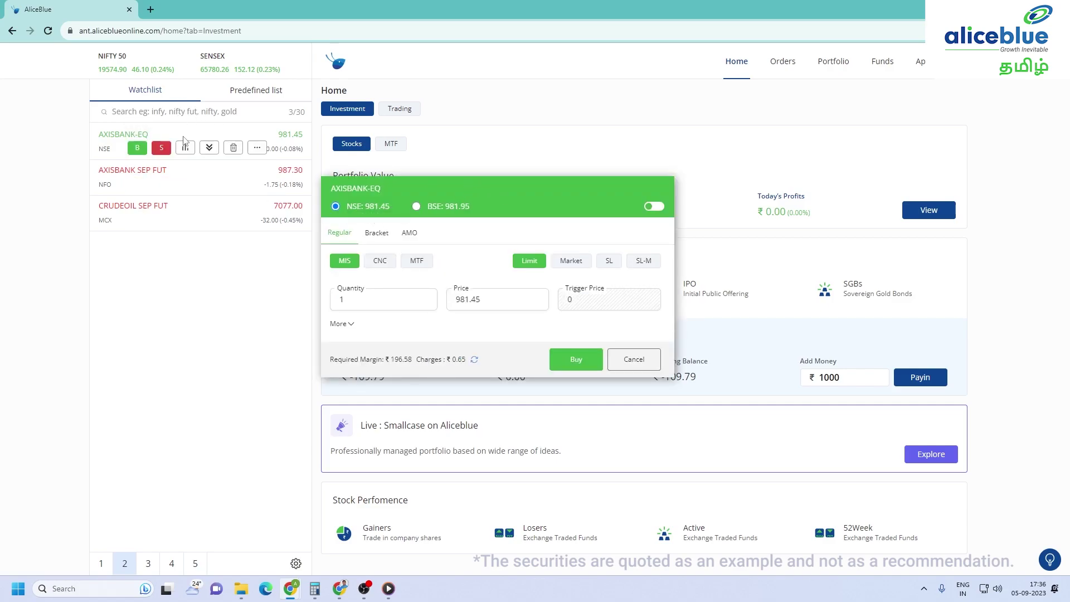
click(378, 234)
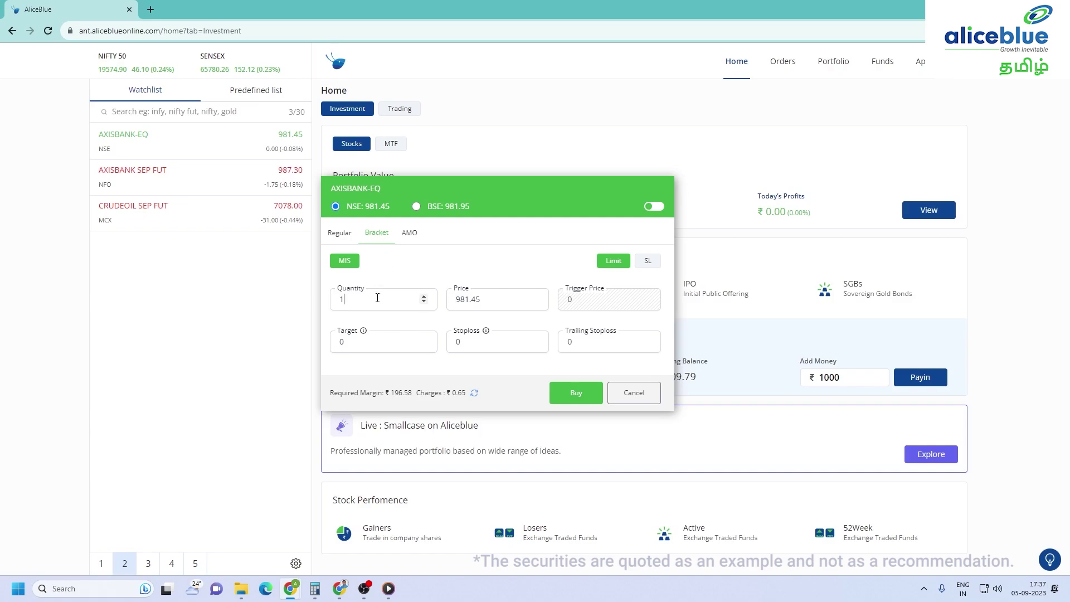
Step: Set the AXISBANK-EQ bracket buy order's quantity to 50 and its price to 980
key(BackSpace)
text(50)
drag(470, 300, 492, 301)
key(BackSpace)
key(BackSpace)
text(0)
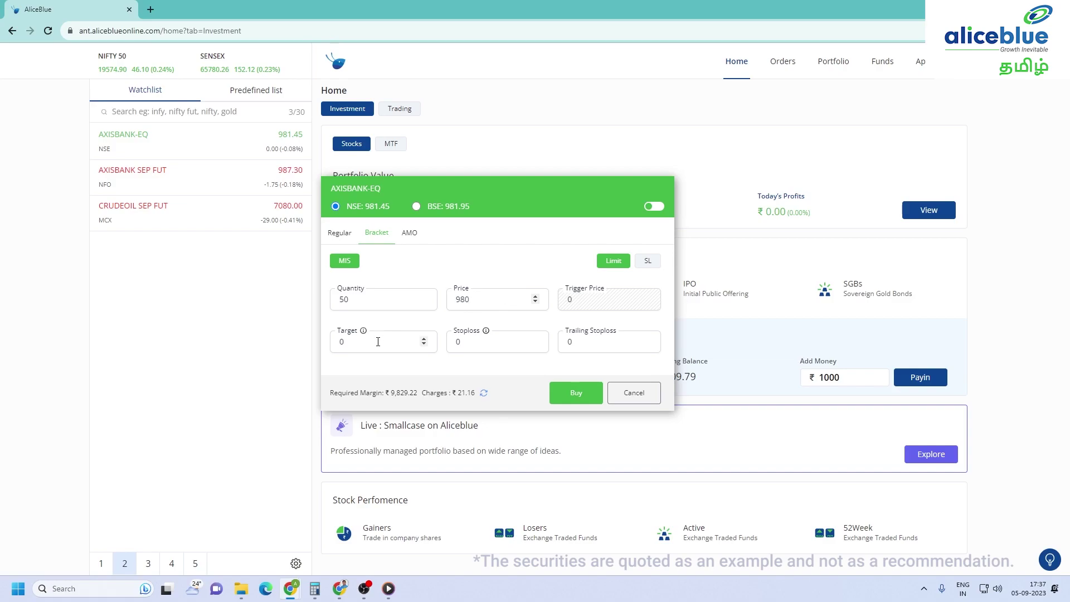
Step: Give the bracket buy order a target of 20 and a stoploss of 10
click(378, 342)
key(BackSpace)
text(20)
key(Tab)
text(10)
Step: Switch the AXISBANK-EQ bracket order from buy to sell and set its price to 990
click(654, 206)
click(498, 303)
key(BackSpace)
key(BackSpace)
text(90)
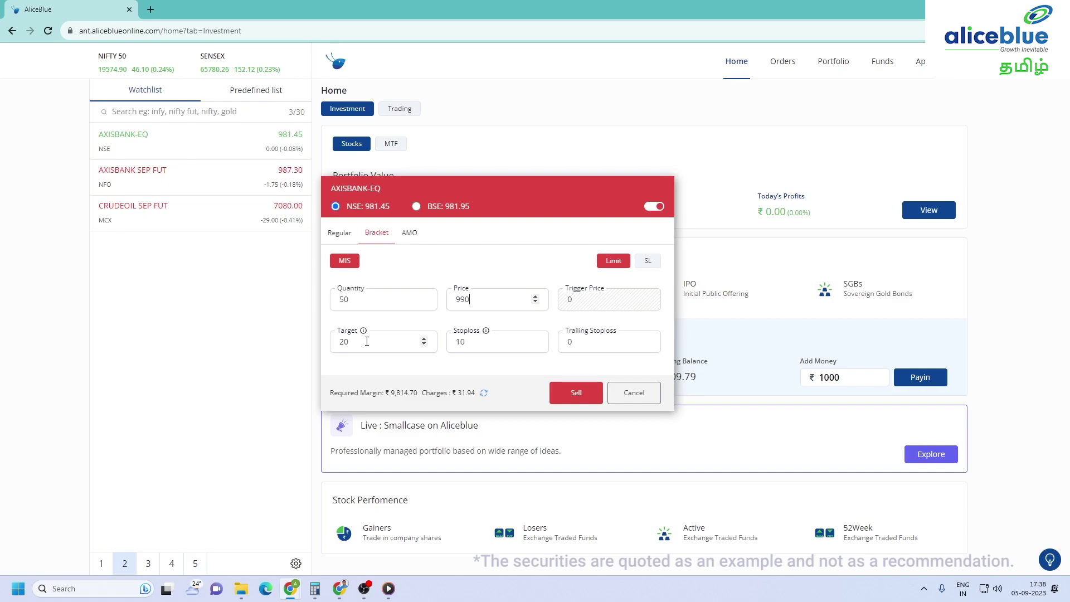
Step: Set the bracket sell order's target to 10 and stoploss to 5, and cancel the order without placing it
drag(366, 341, 322, 346)
text(10)
drag(485, 341, 431, 341)
text(5)
click(635, 394)
Step: View the bracket buy order forms for AXISBANK SEP FUT and CRUDEOIL SEP FUT, and close the form
click(138, 184)
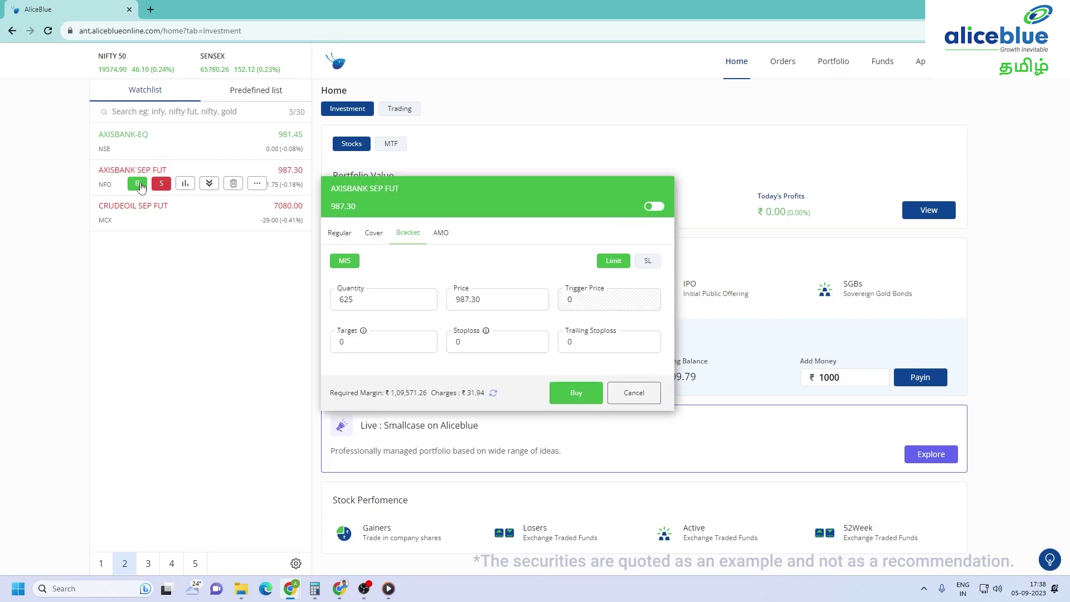
click(135, 221)
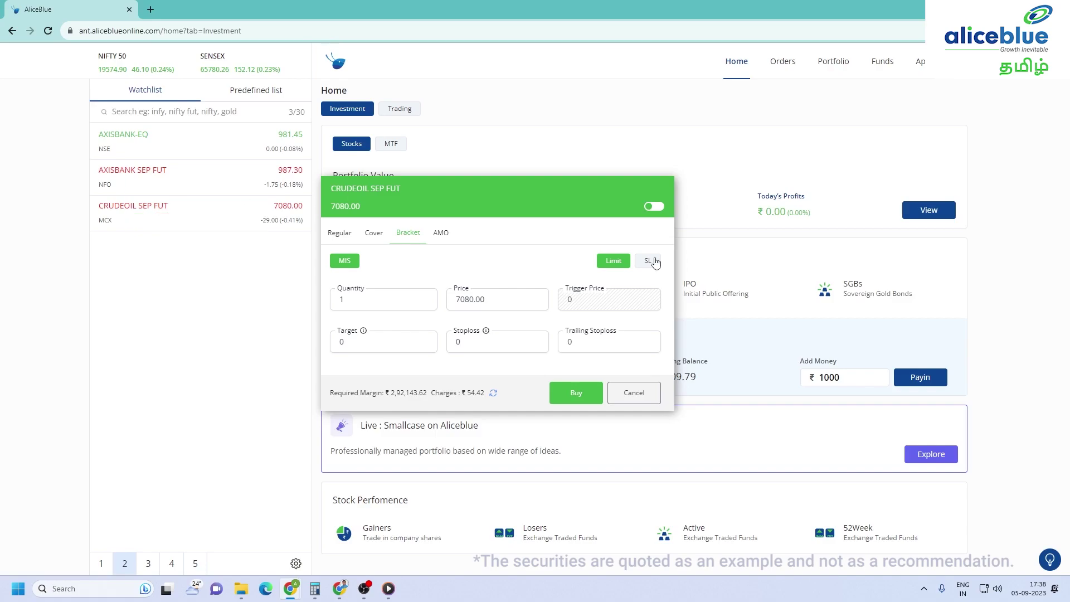
key(Escape)
Step: Open a bracket buy order for AXISBANK-EQ again
click(138, 149)
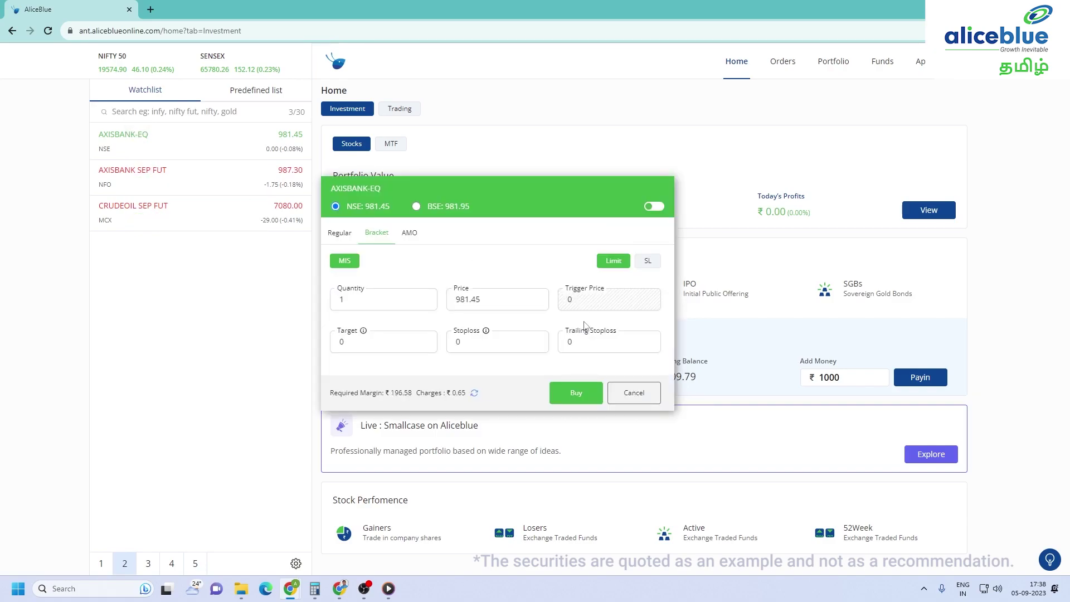